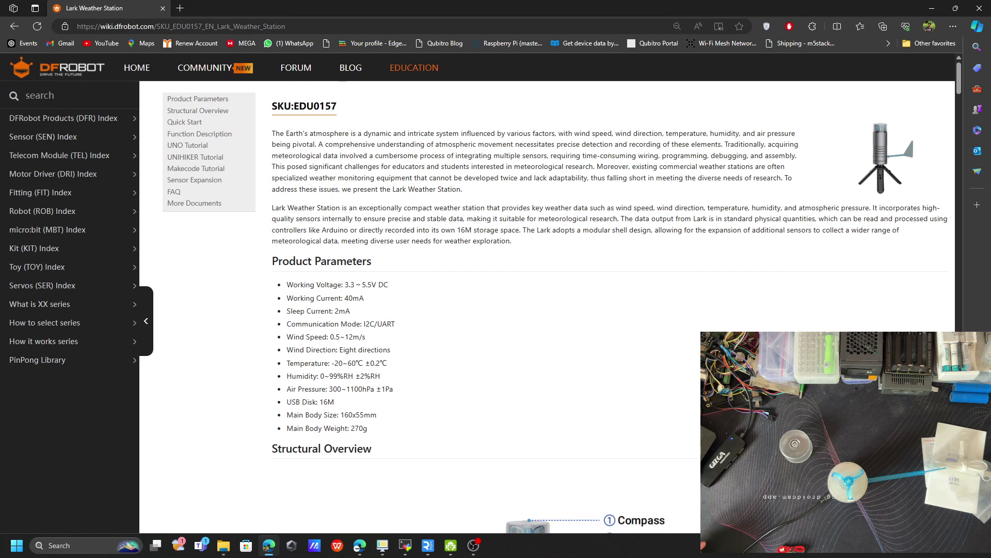
- Switch to File Explorer and open the 2004_03_31_03_43_06 worksheet stored on USB Drive (E:)
scroll(547, 304, "down", 7)
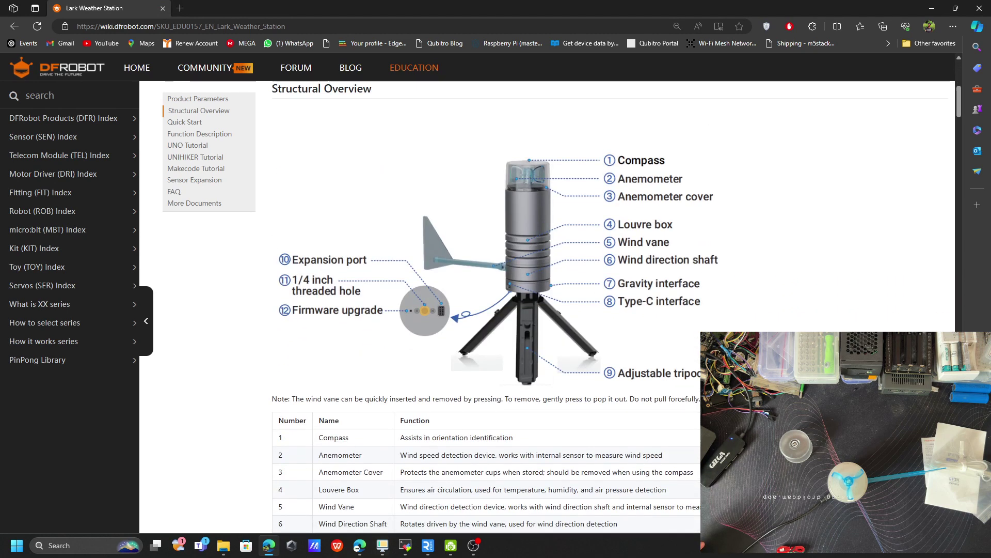
left_click(223, 545)
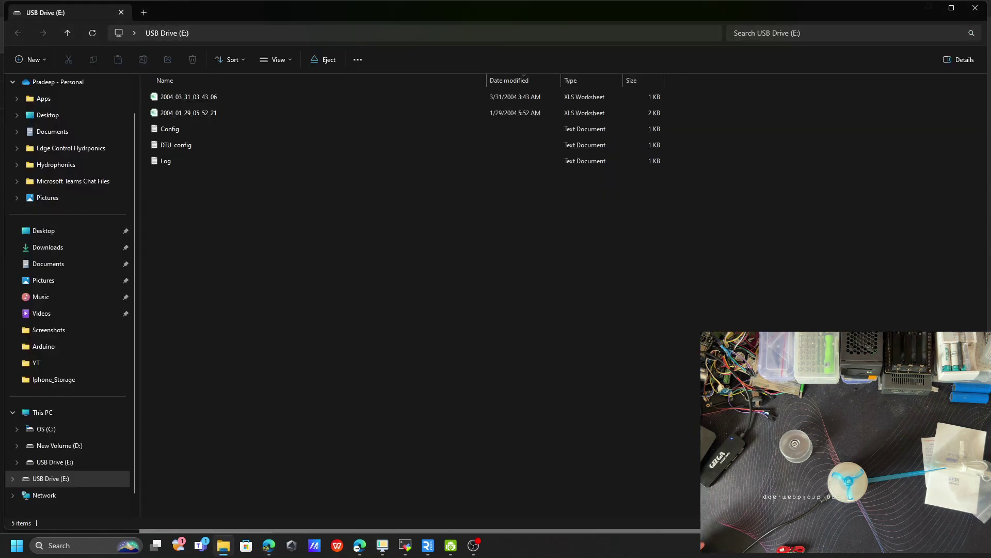
left_click(42, 412)
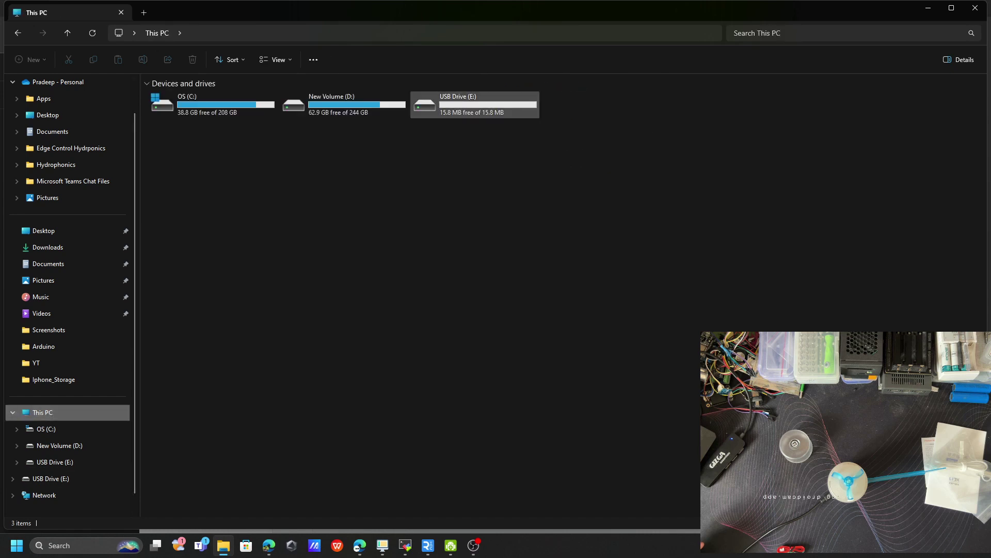
double_click(459, 110)
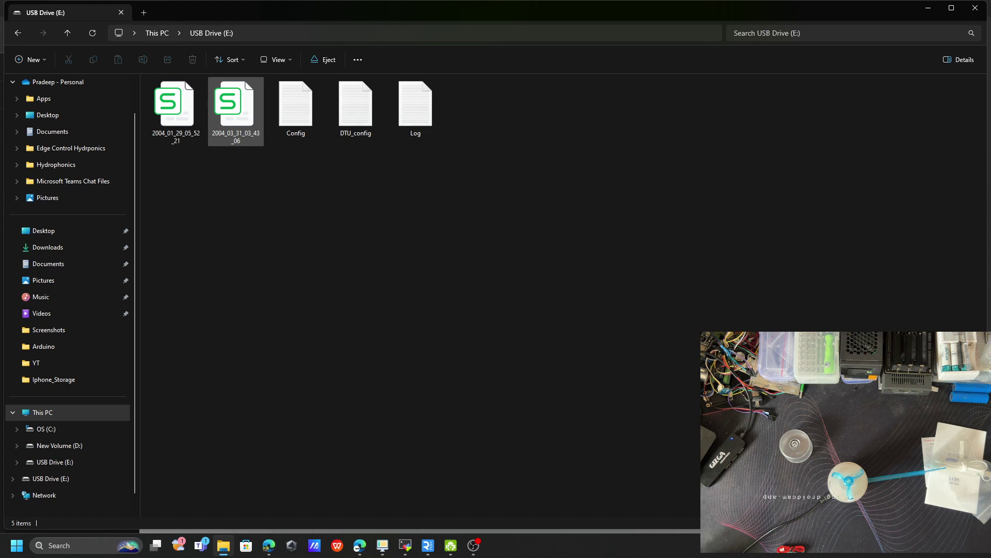
left_click(237, 136)
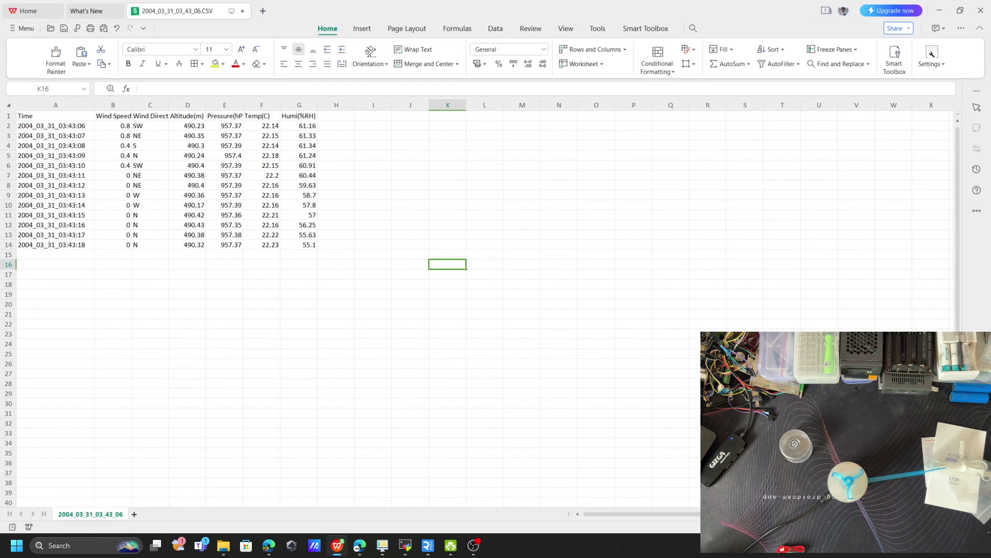
- Review the logged Time and Pressure columns and close the worksheet without saving
left_click_drag(56, 126, 56, 235)
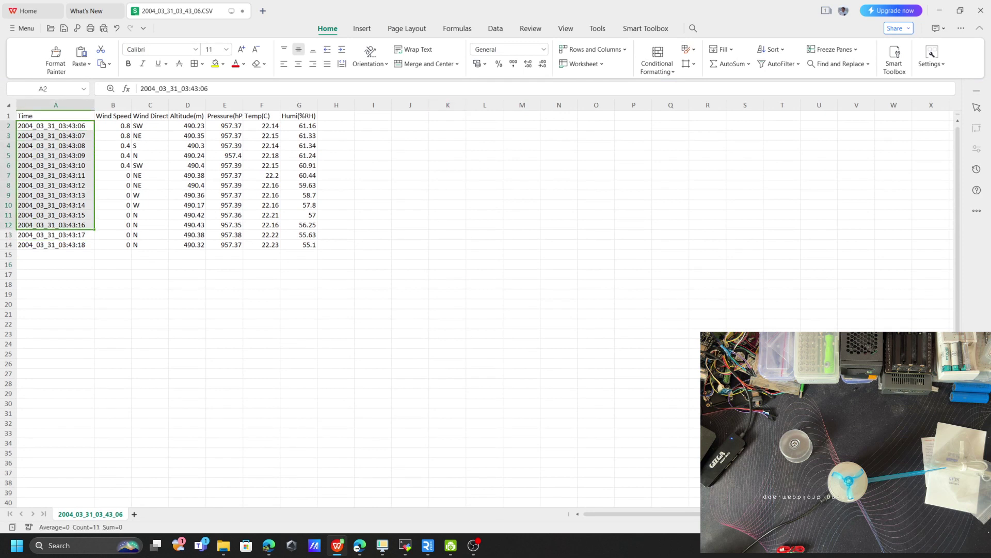
left_click_drag(225, 126, 224, 176)
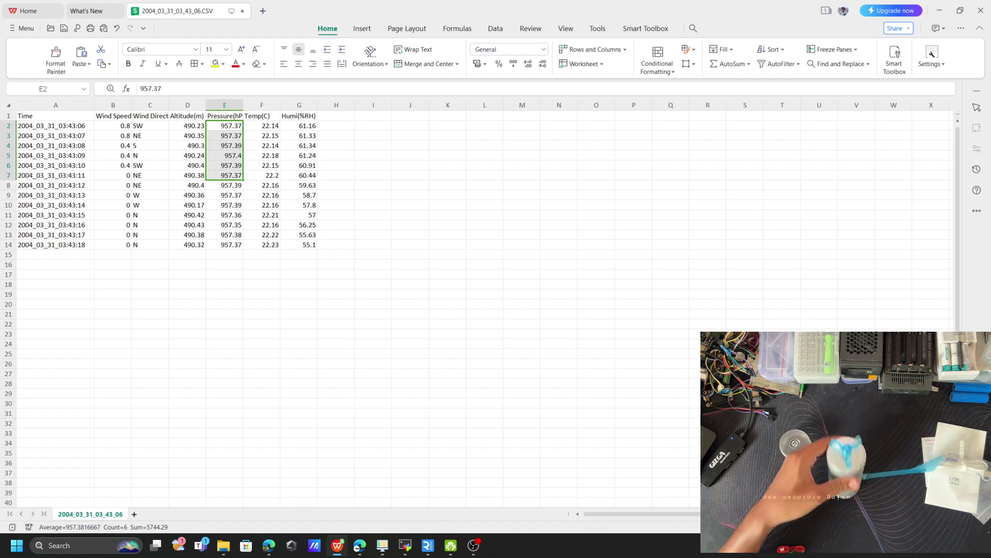
left_click(981, 11)
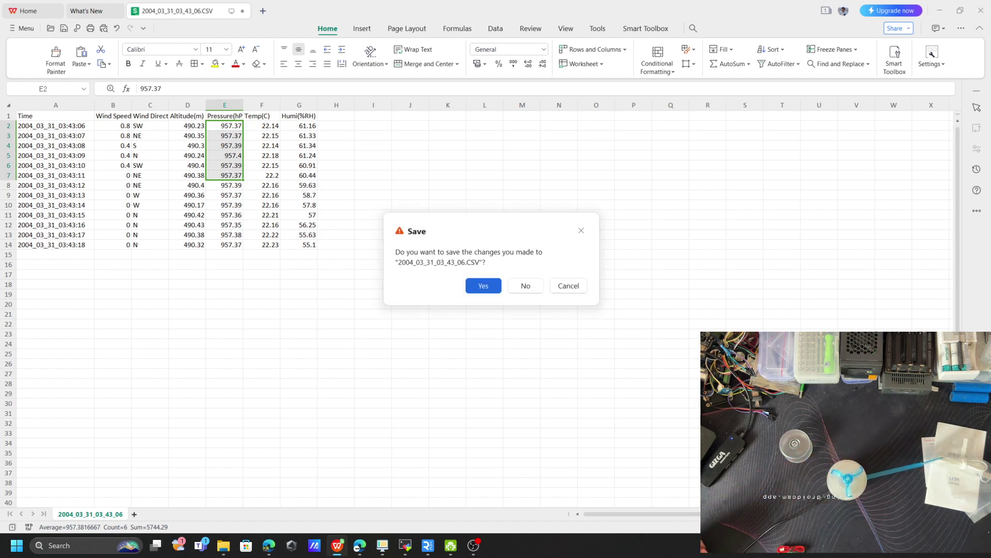
left_click(526, 285)
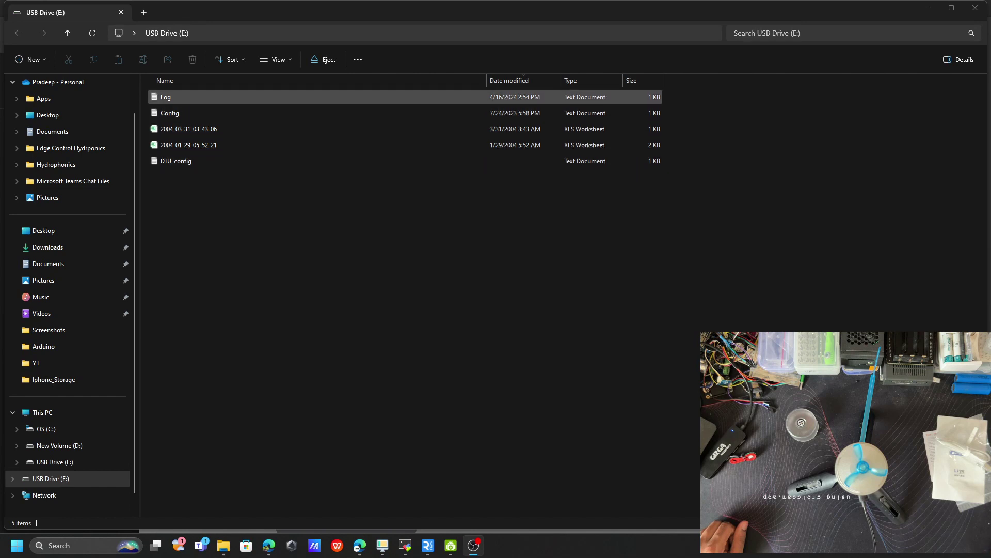
- Open the USB drive's Log file in Notepad++ and highlight all its entries for review
left_click(165, 97)
right_click(177, 98)
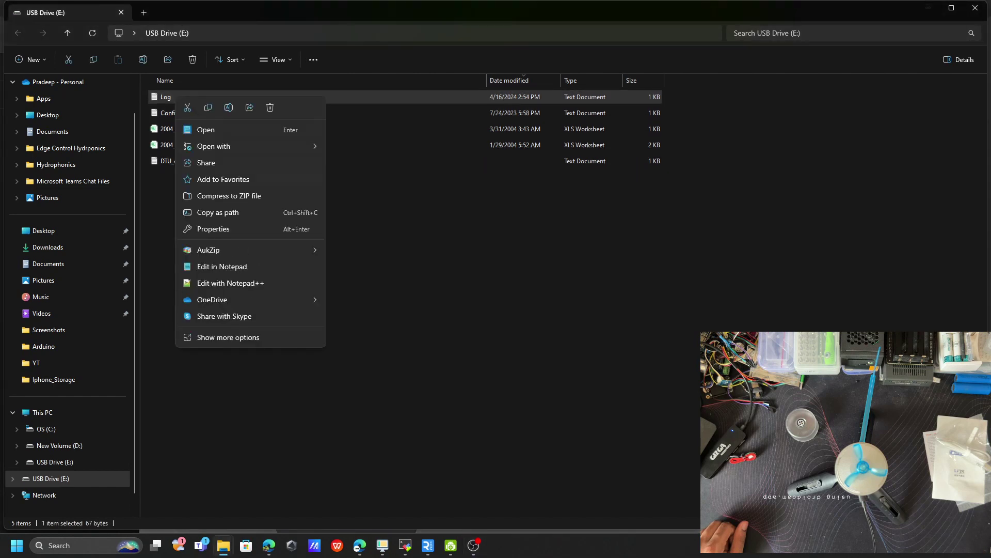
left_click(222, 282)
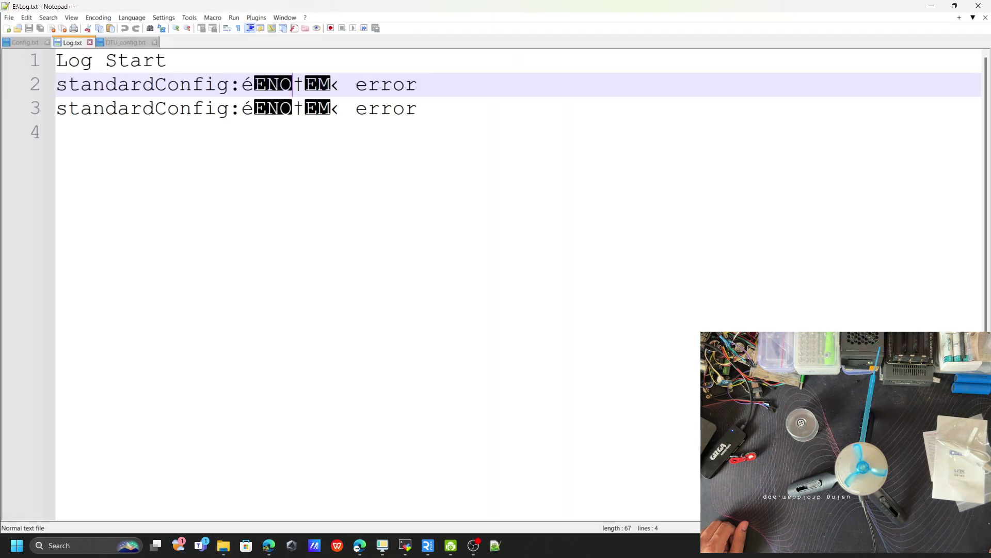
left_click_drag(424, 109, 56, 61)
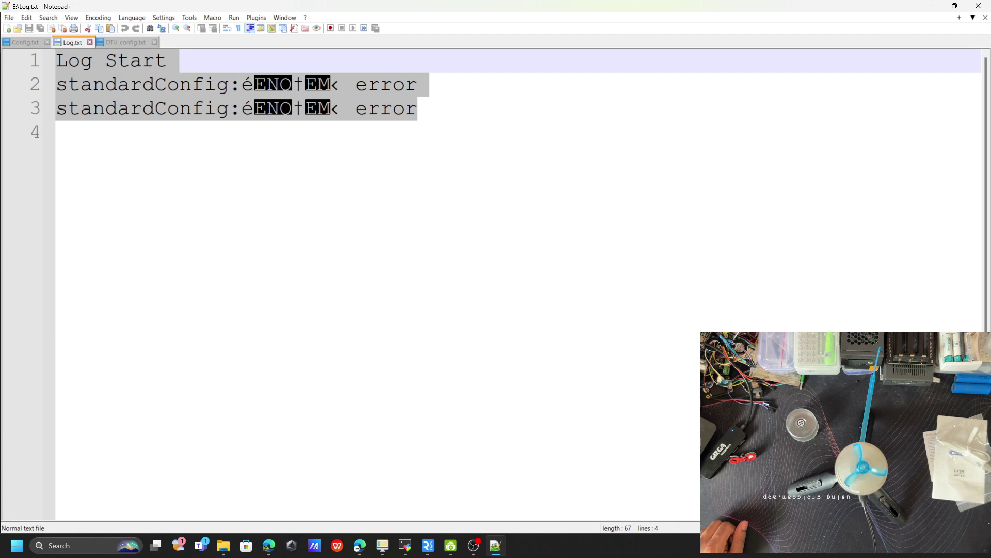
- Open the USB drive's Config file in Notepad++ and highlight all its settings
key("alt+Tab")
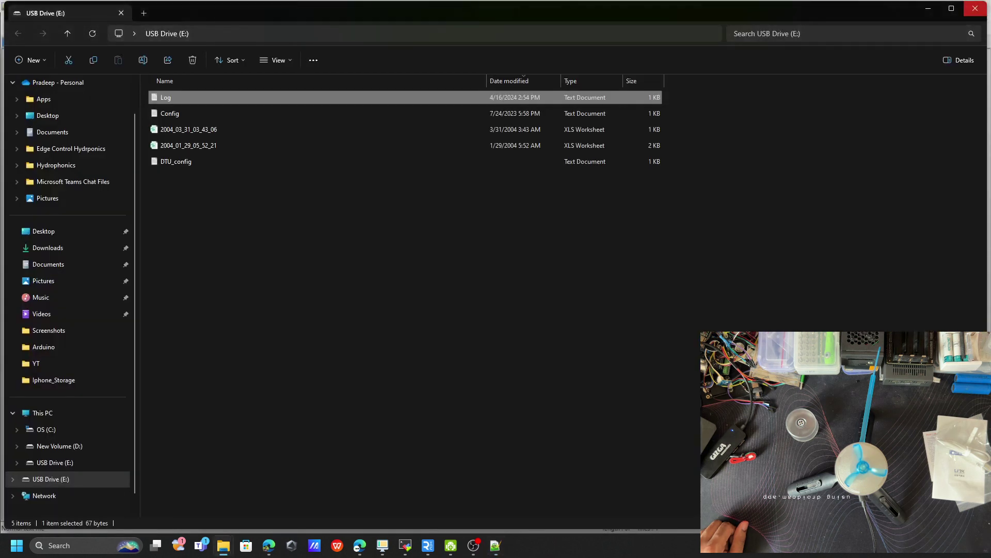
double_click(170, 114)
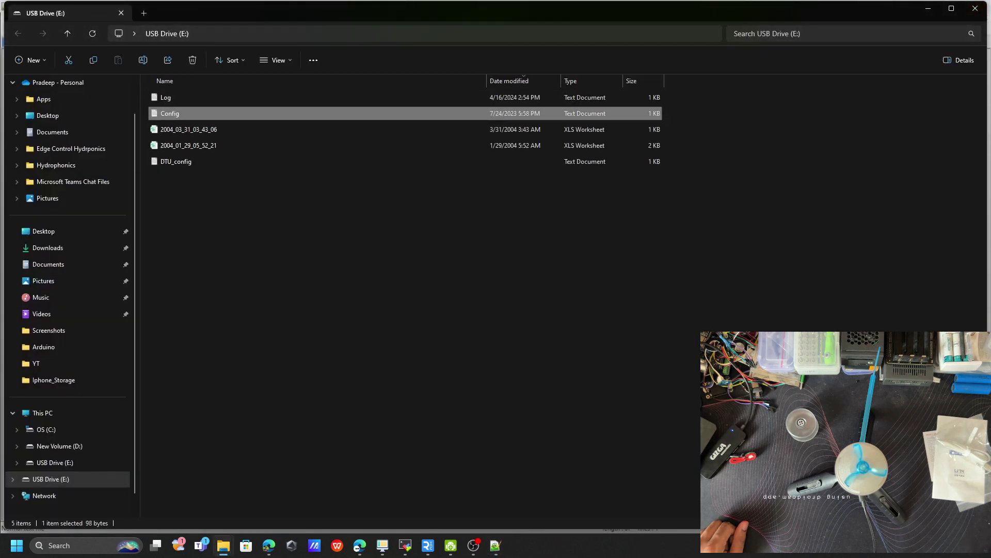
right_click(226, 114)
left_click(280, 301)
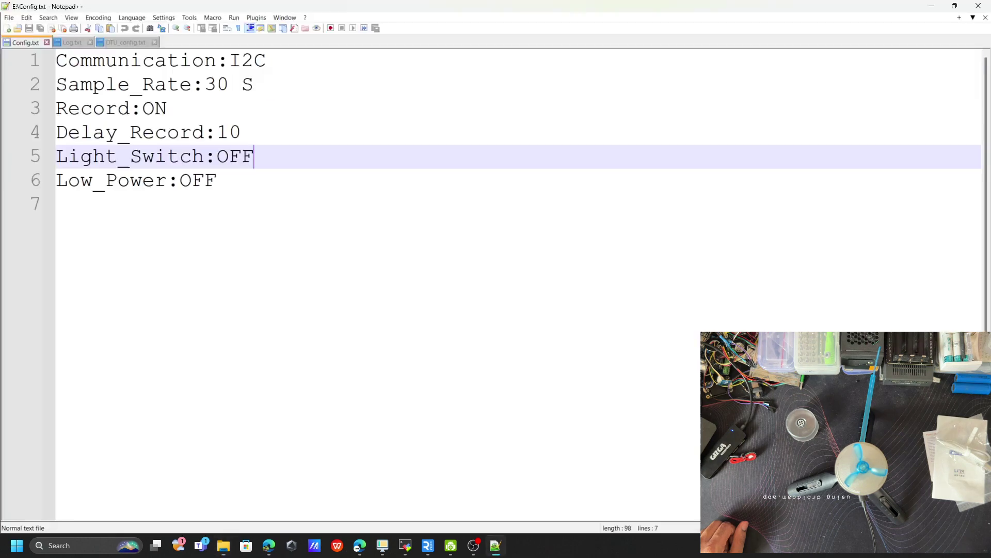
left_click_drag(222, 181, 56, 60)
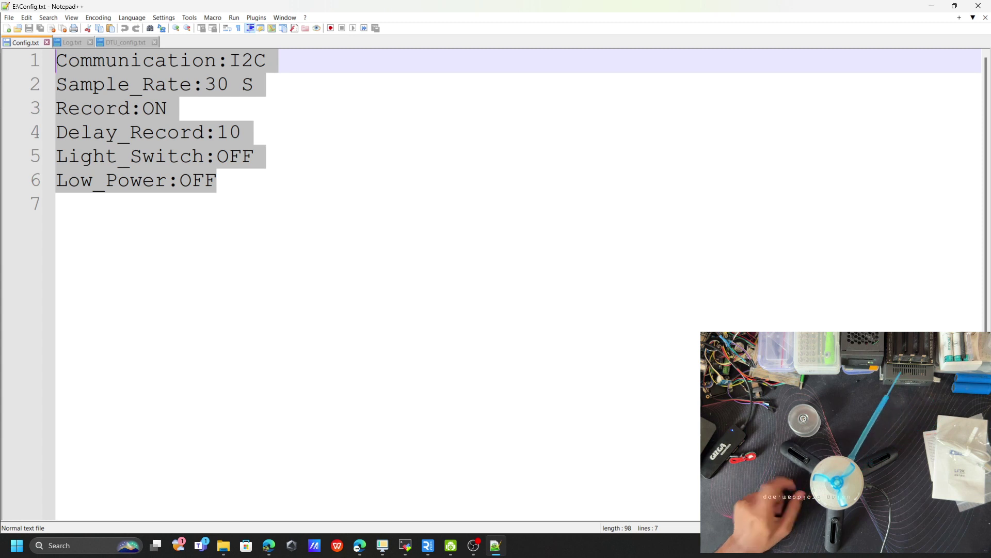
- Go through the Config settings line by line, from Communication and Sample_Rate down to Low_Power
left_click(254, 61)
left_click(229, 85)
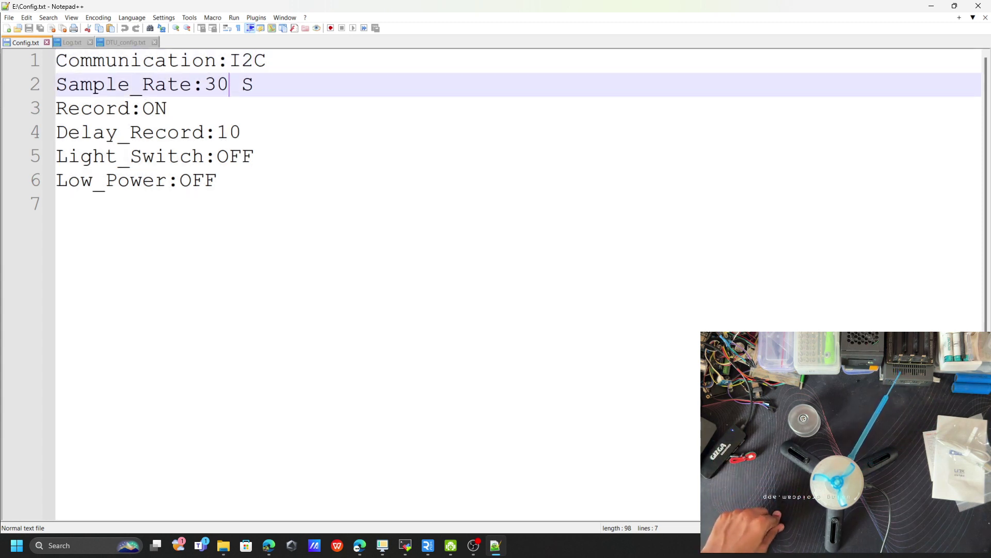
left_click(167, 108)
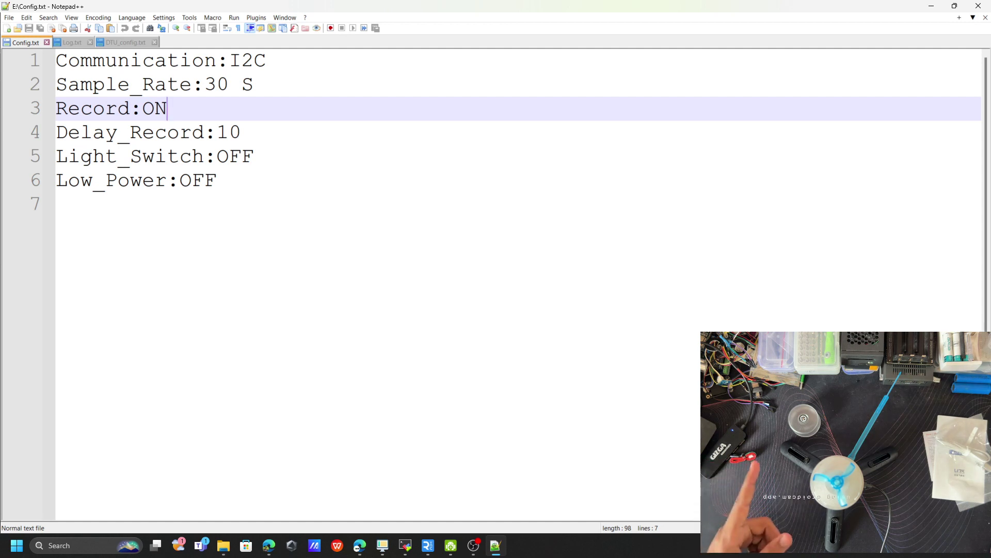
left_click(242, 133)
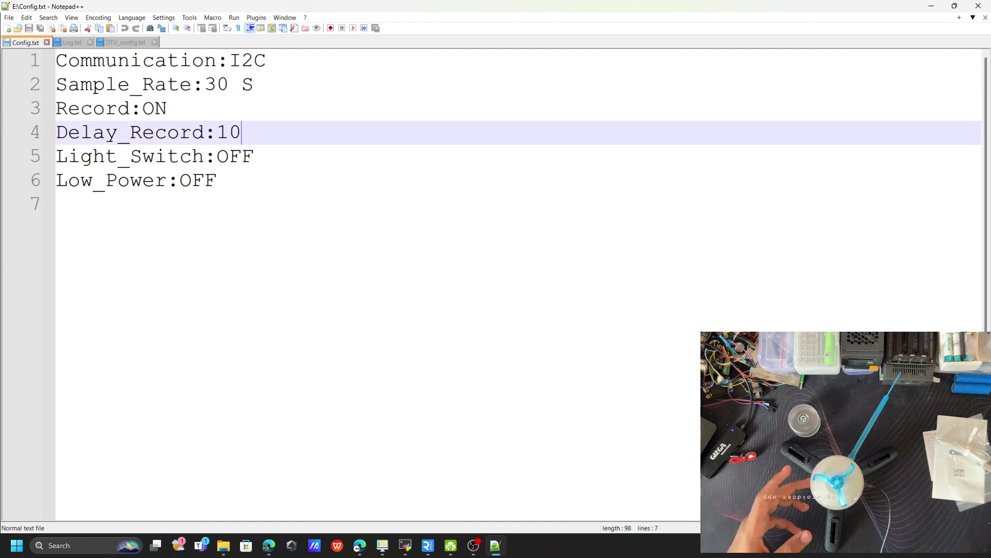
key("Down")
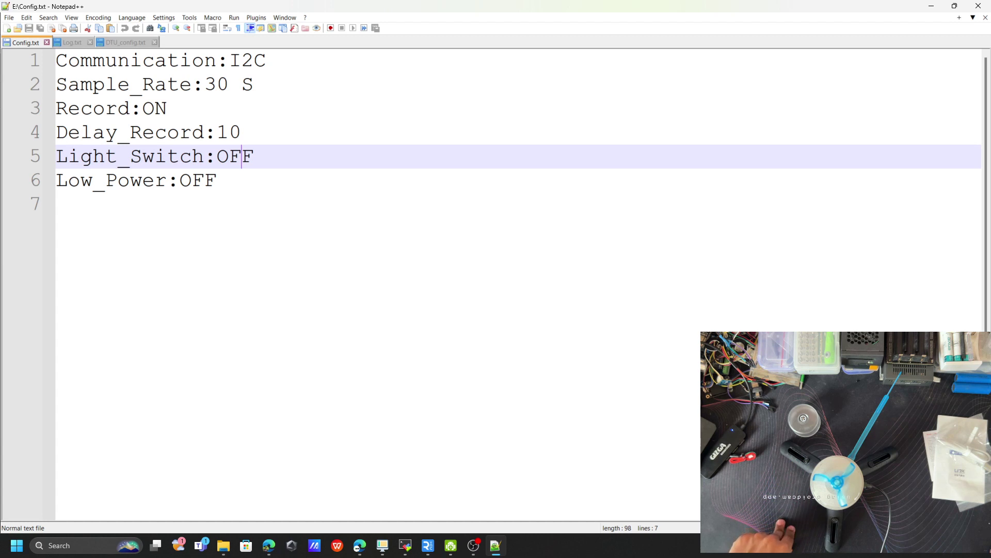
left_click(143, 181)
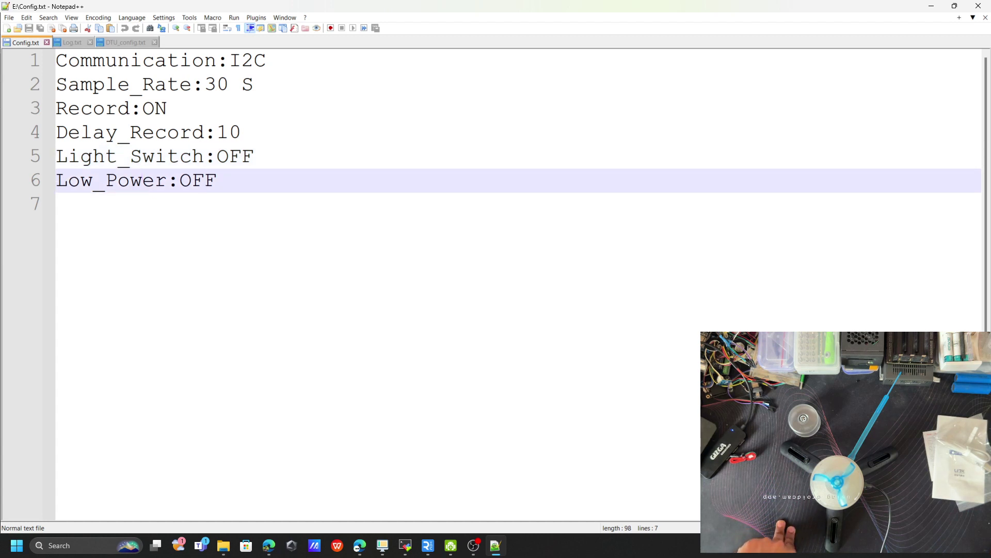
- Set Light_Switch to ON in Config.txt, save the file and close Notepad++
left_click(255, 156)
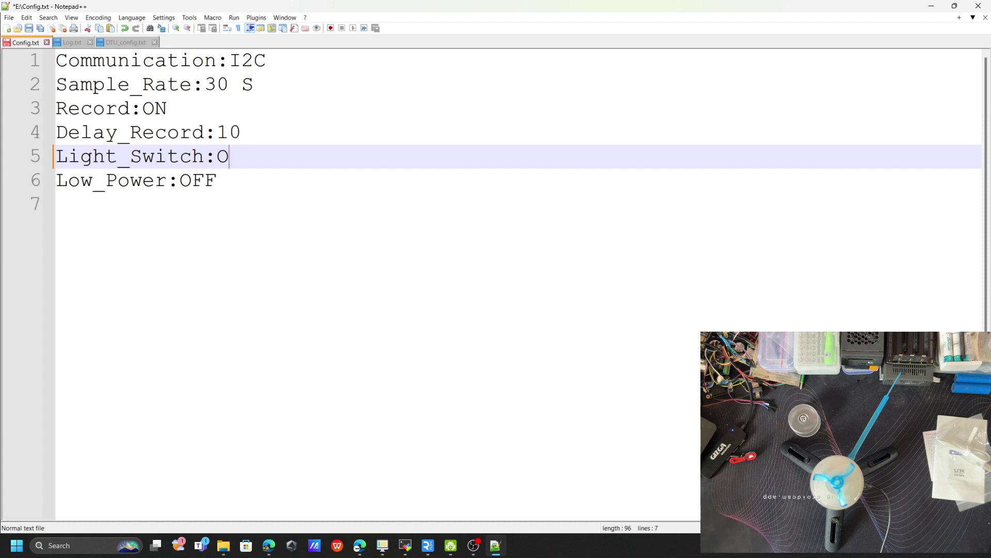
left_click(242, 133)
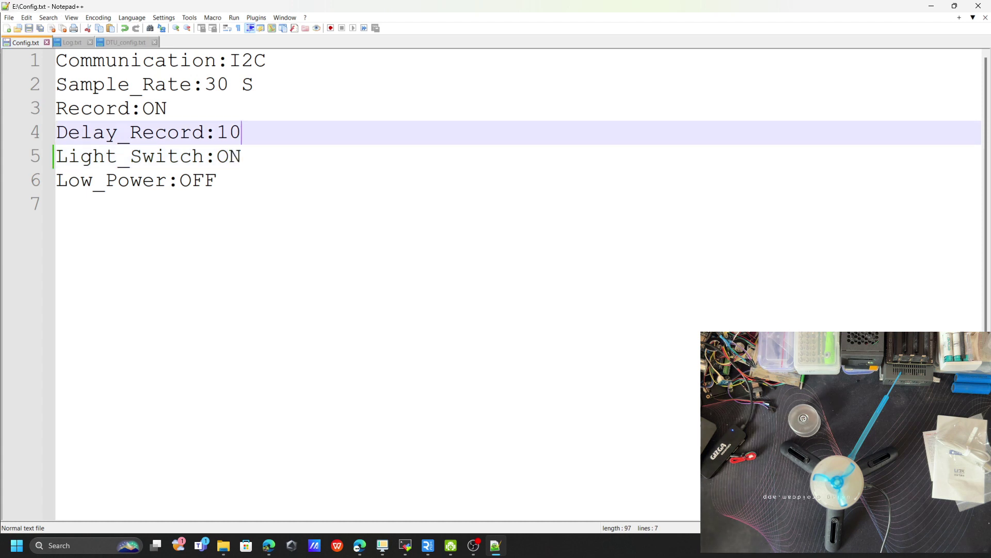
left_click(242, 157)
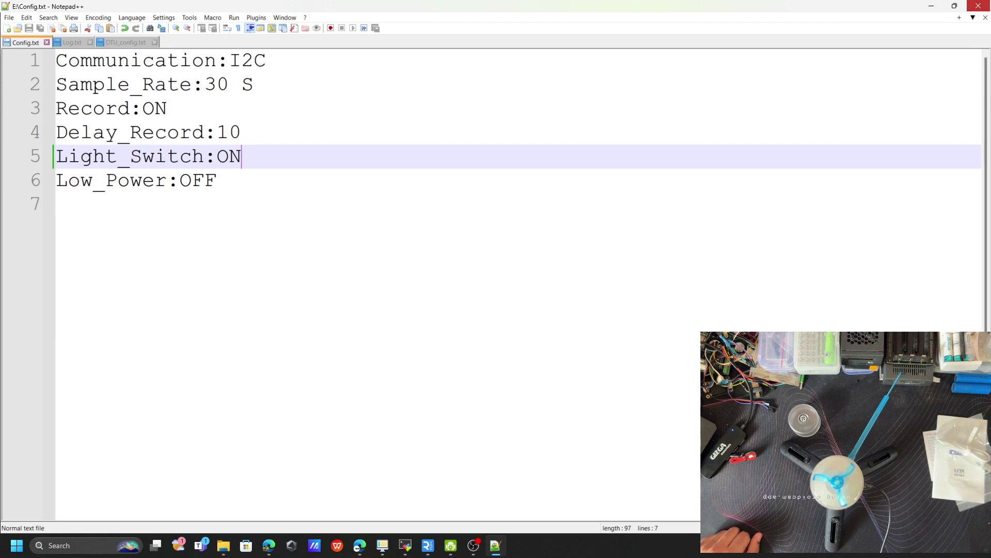
left_click(978, 6)
- Check the USB drive's file list and close the File Explorer window
right_click(494, 232)
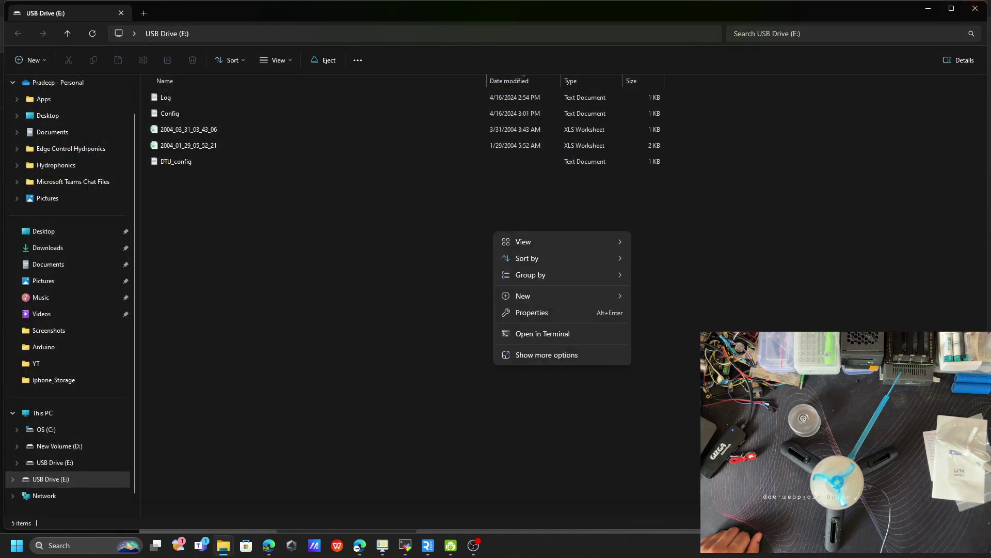
left_click(459, 219)
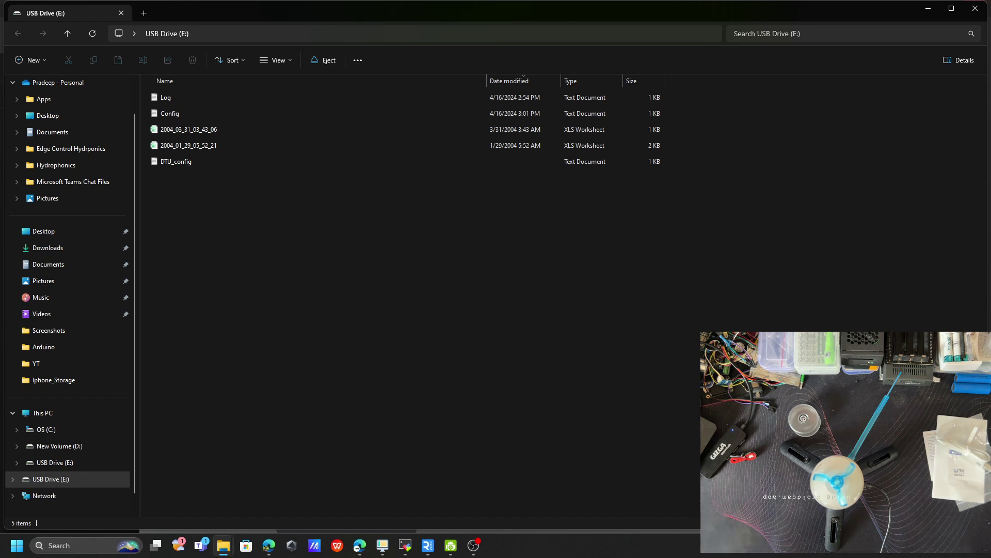
left_click(975, 7)
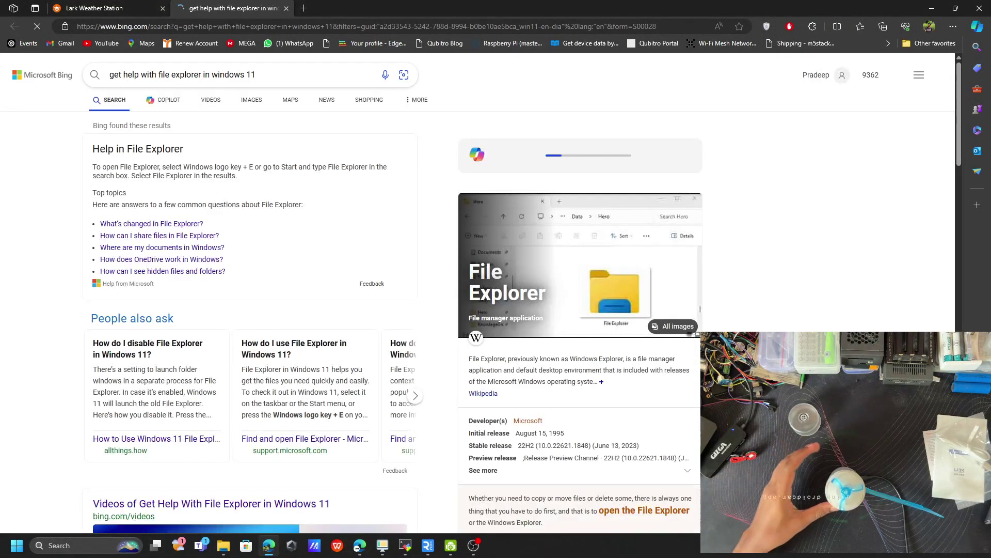
- Return to the Lark Weather Station wiki page and bring up the USB Drive (E:) window
key("ctrl+Tab")
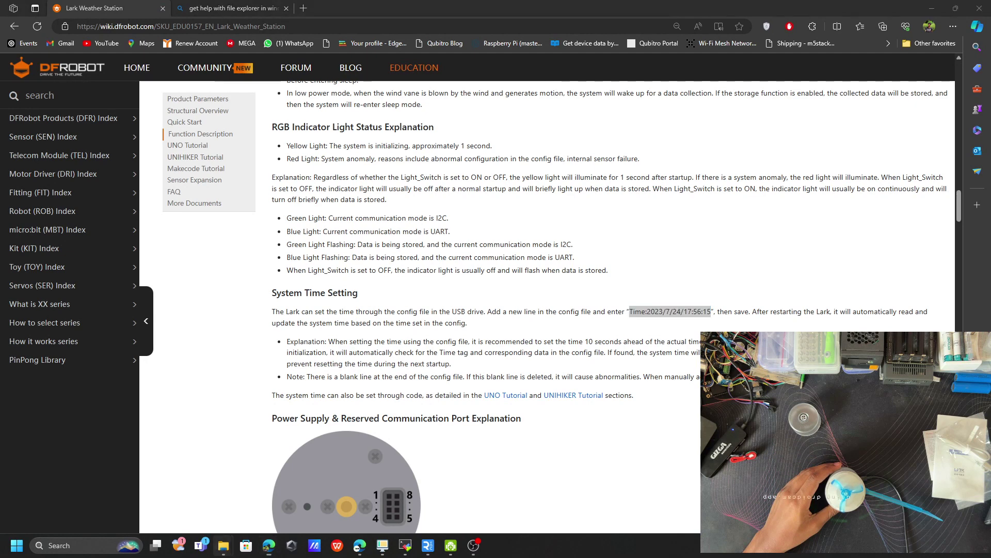
mouse_move(224, 545)
left_click(278, 485)
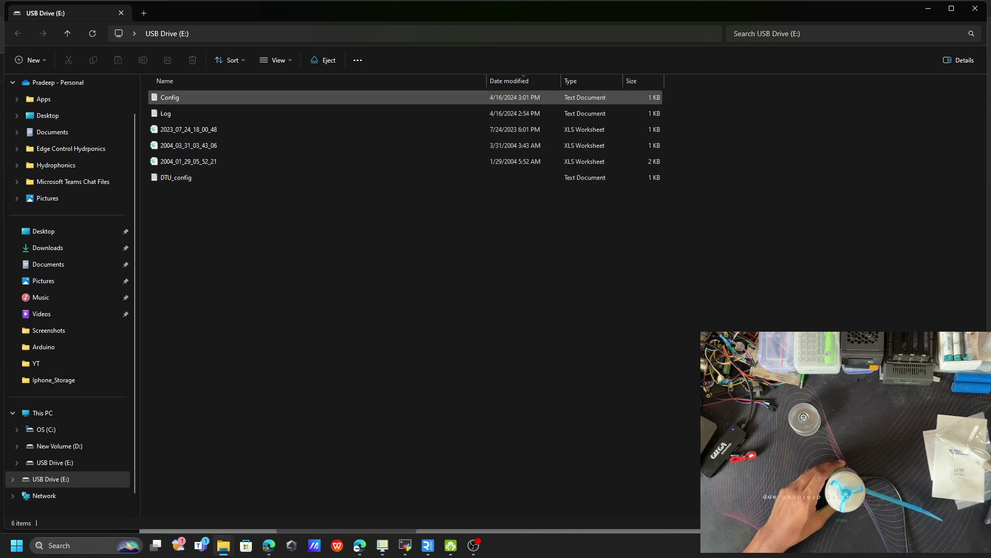
- Open the USB drive's Config file in Notepad++ and insert a new line below Low_Power:OFF
left_click(184, 98)
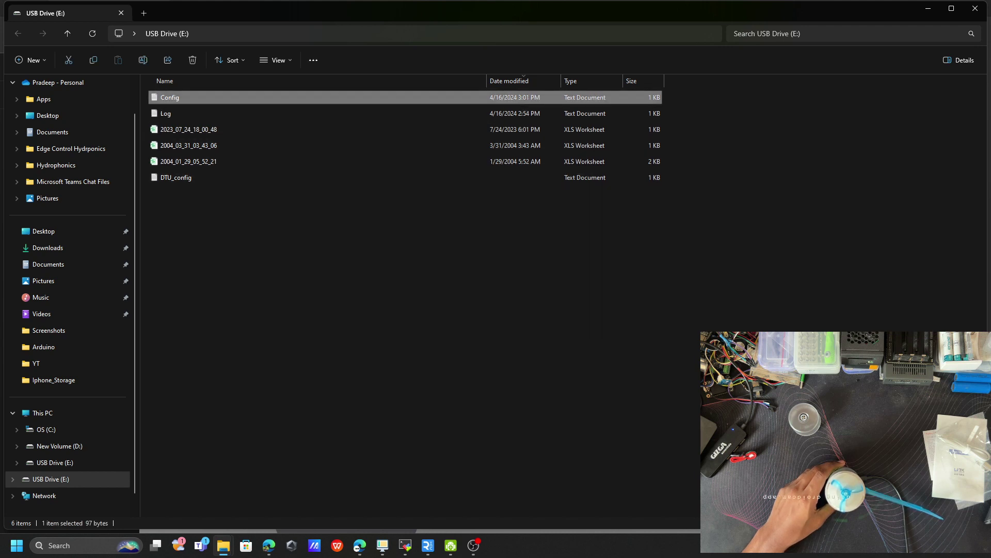
right_click(185, 99)
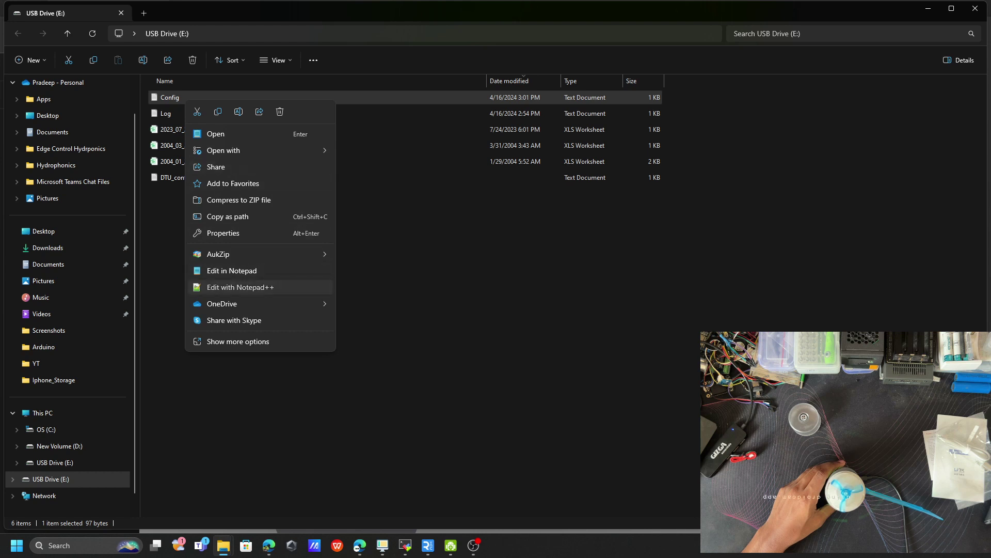
left_click(240, 287)
left_click(217, 181)
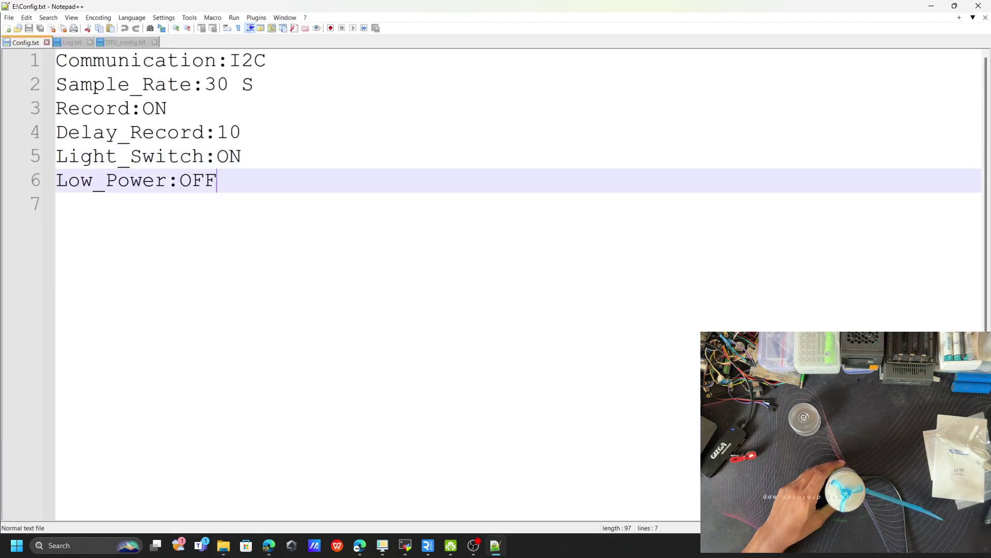
key("Return")
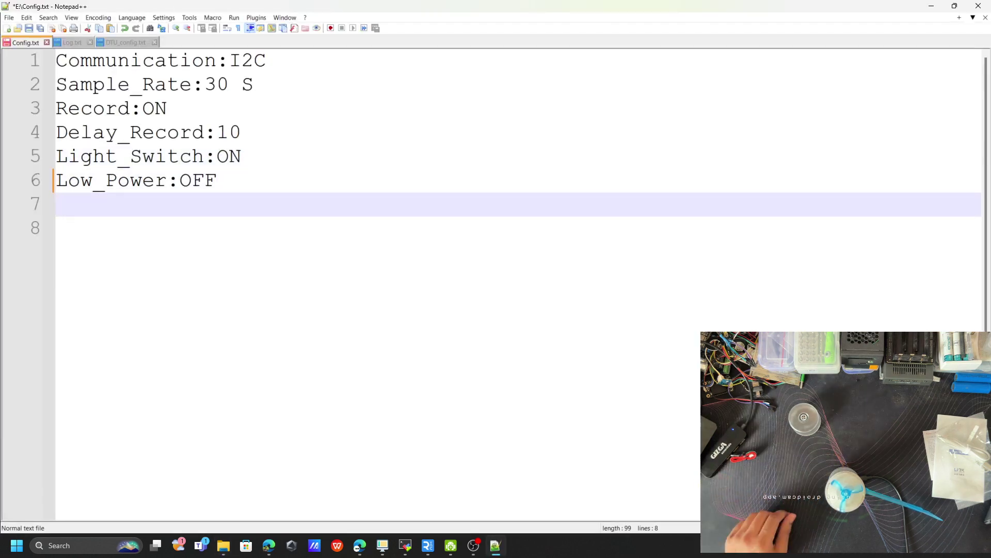
- Copy the example Time:2023/7/24/17:56:15 from the wiki's System Time Setting section and return to Config.txt in Notepad++
left_click(360, 546)
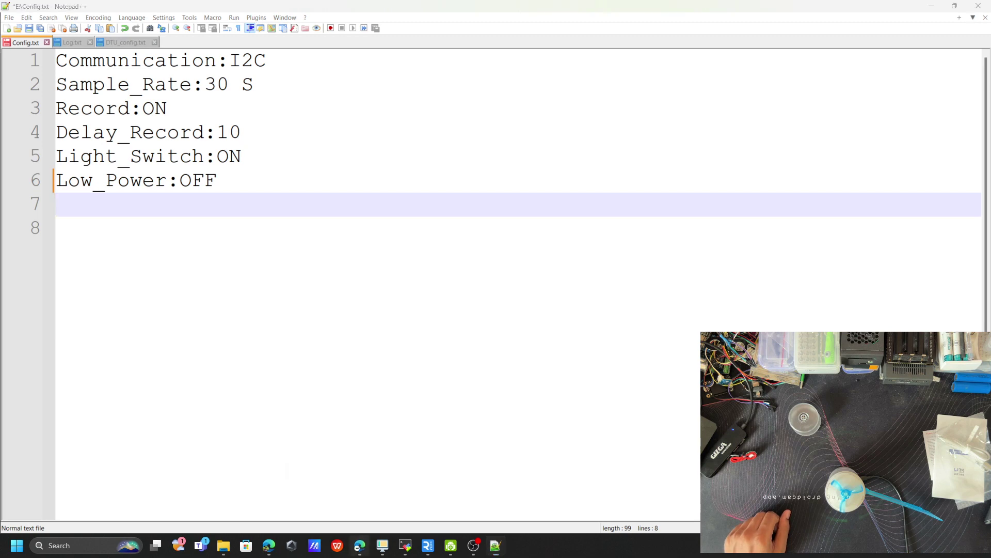
left_click(218, 9)
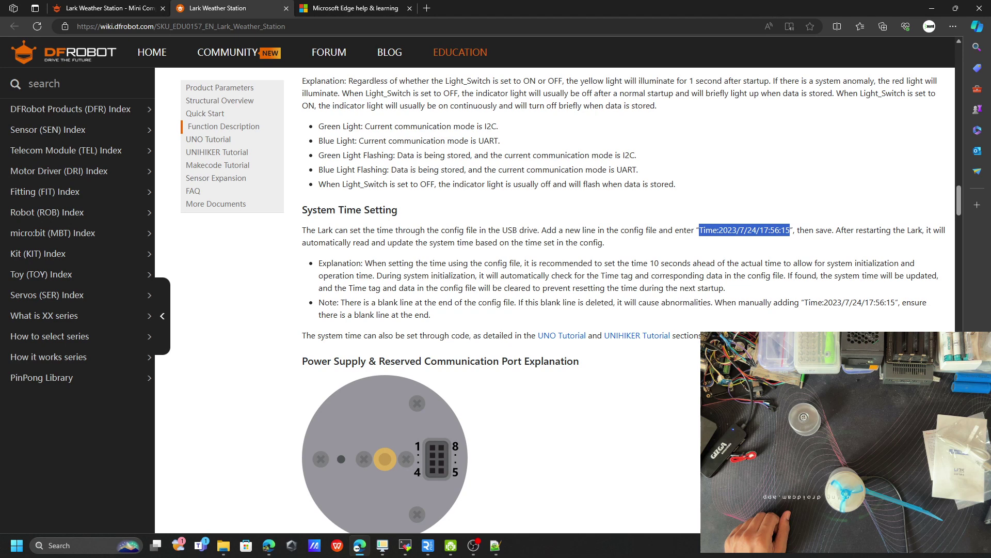
right_click(715, 230)
left_click(733, 239)
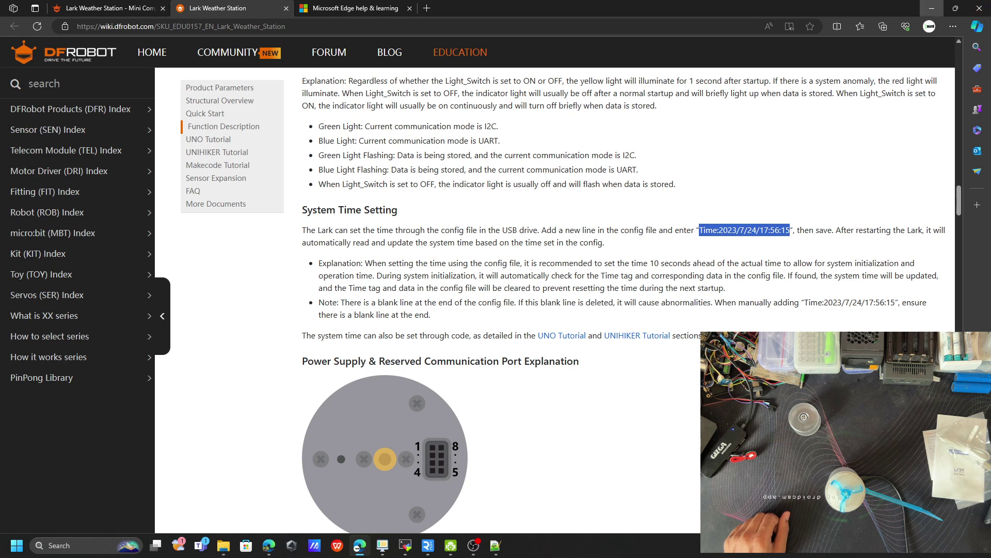
key("alt+Tab")
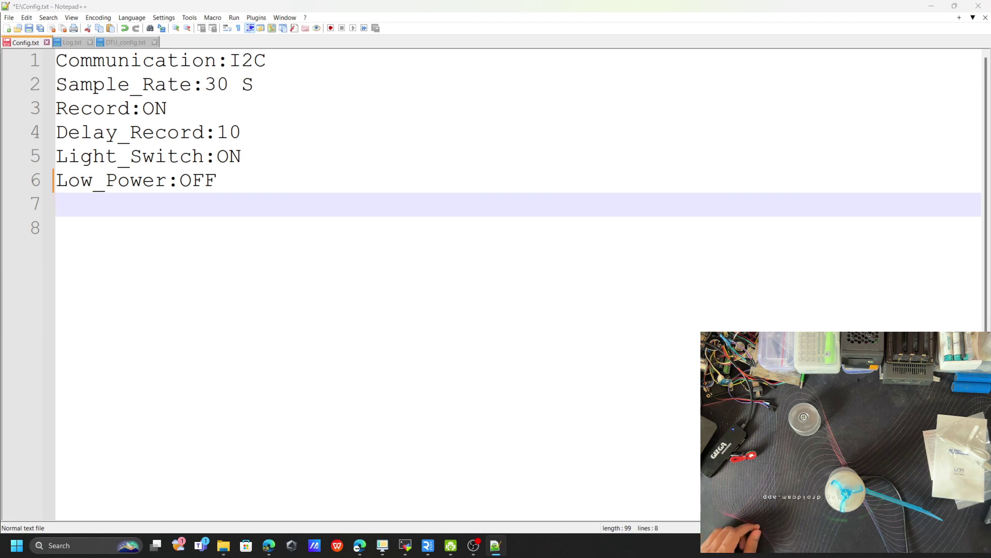
- Switch to the USB drive's File Explorer window, open the 2023_07_24_18_00_48 worksheet and widen its Time column to fit the timestamps
key("alt+Tab")
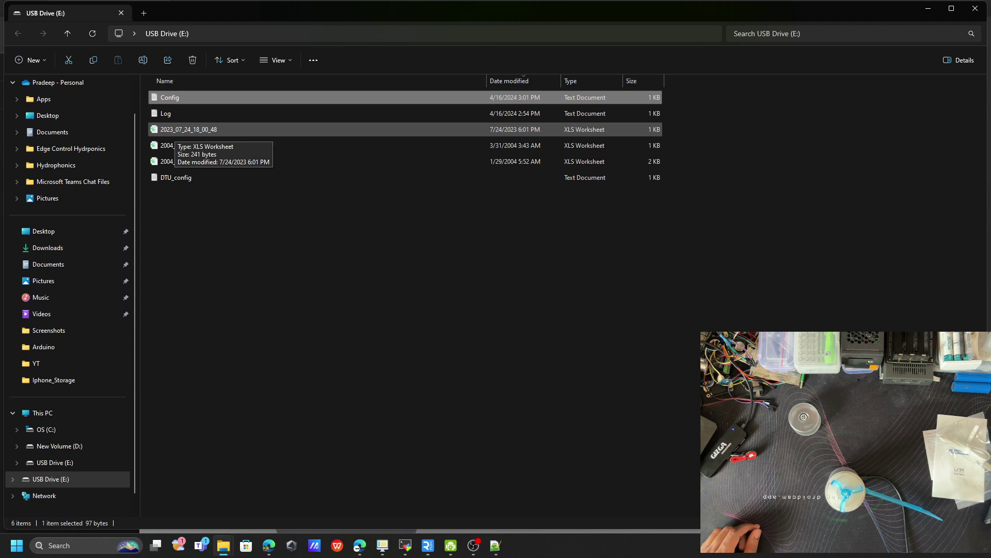
double_click(176, 130)
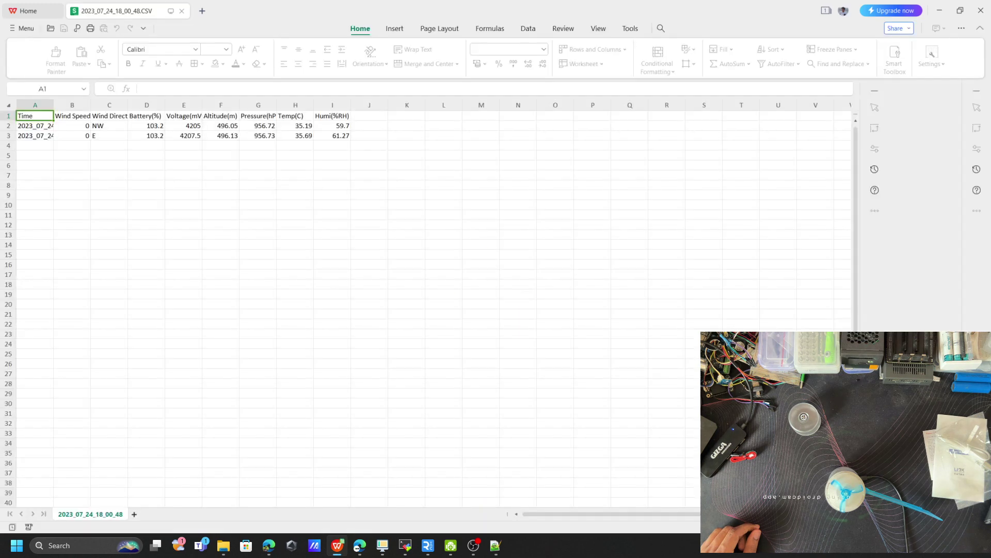
double_click(53, 106)
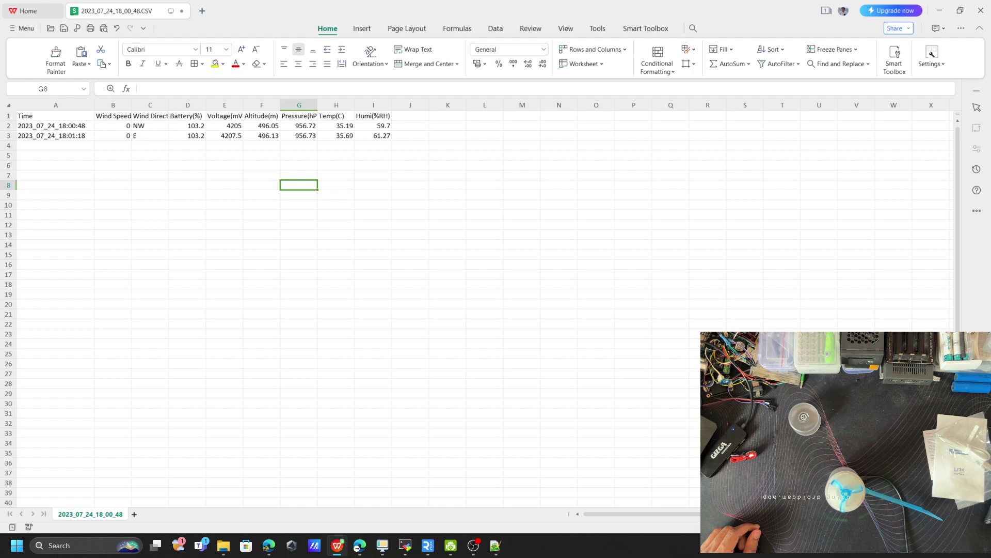
- Examine the logged readings from wind direction through humidity, including the temperature, humidity and altitude cells of the first record
left_click_drag(150, 125, 374, 145)
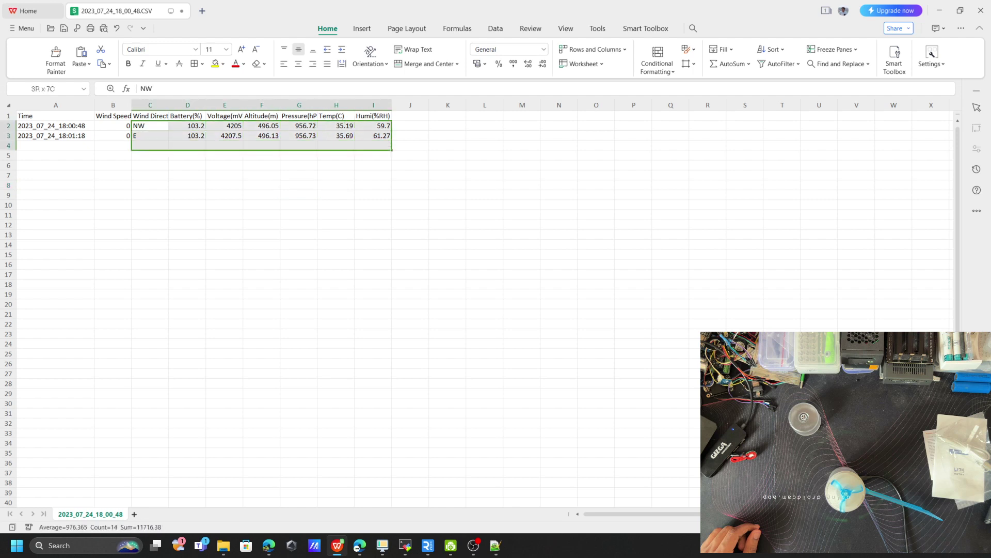
left_click(374, 135)
left_click(336, 126)
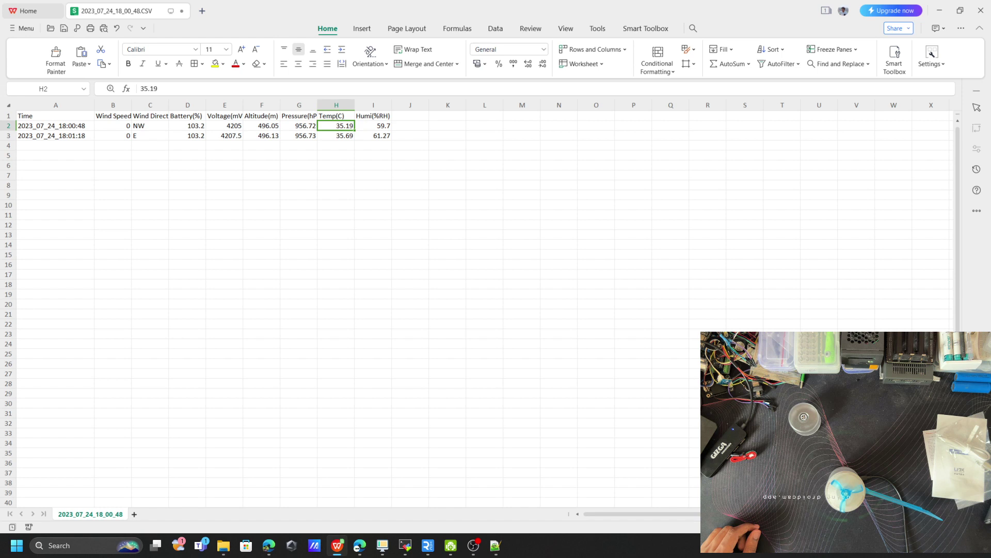
left_click(373, 126)
left_click(261, 126)
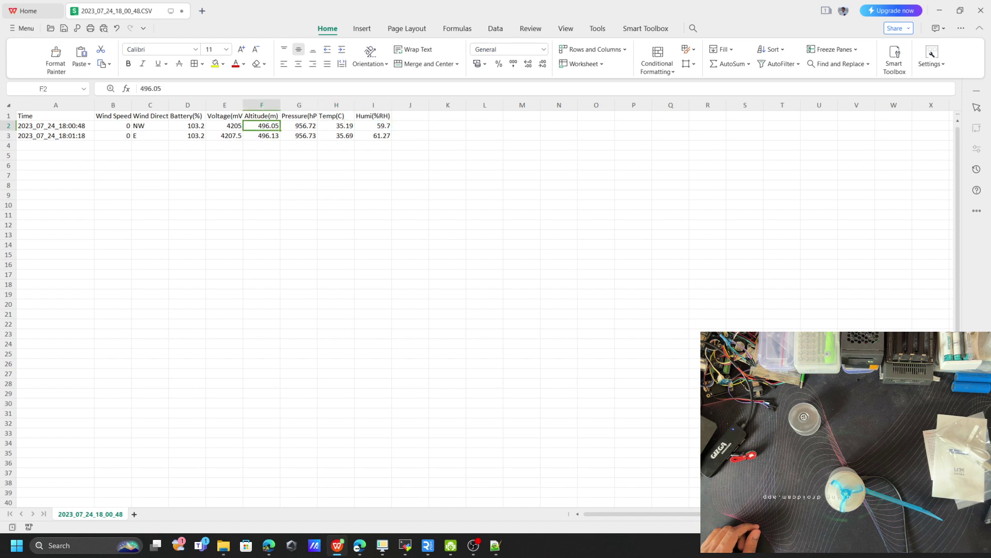